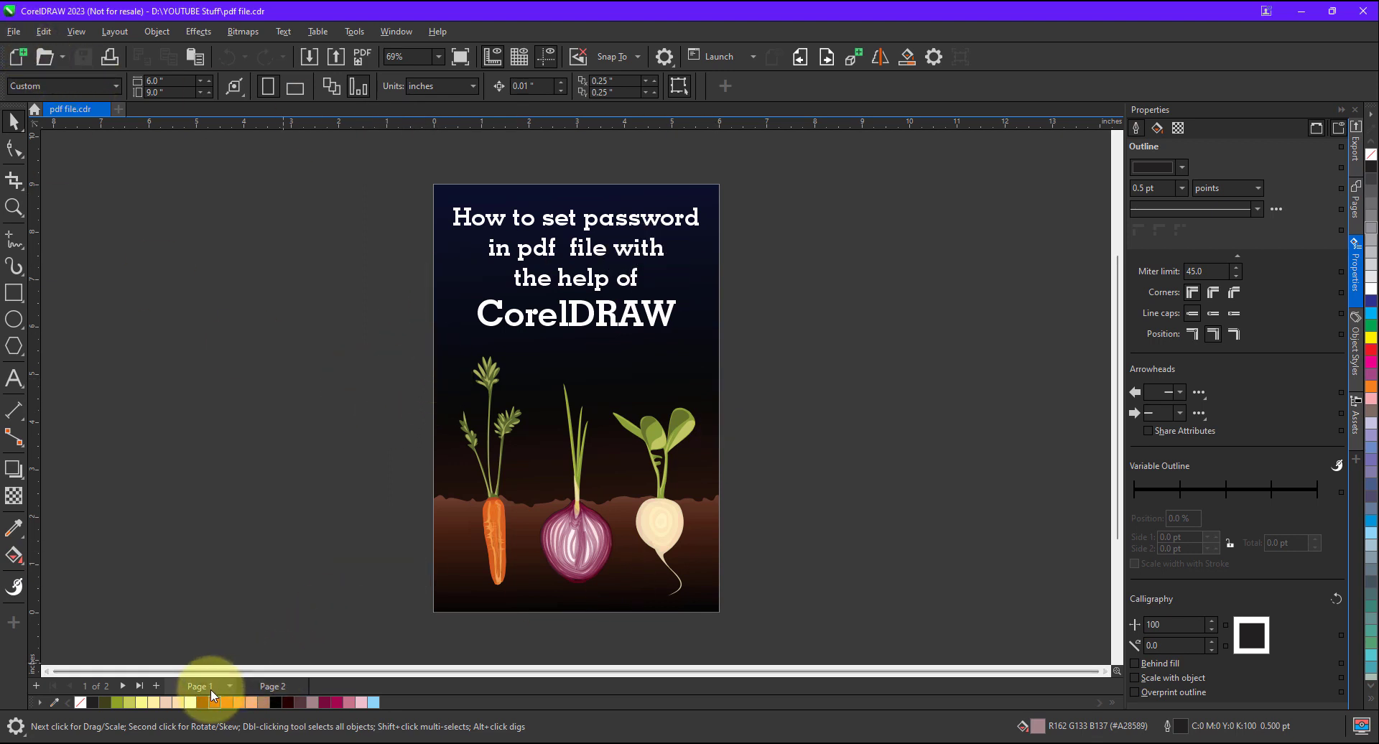
Check both pages, then start Publish to PDF as pdf file.pdf and open its Settings
{"action": "left_click", "coordinate": [277, 684]}
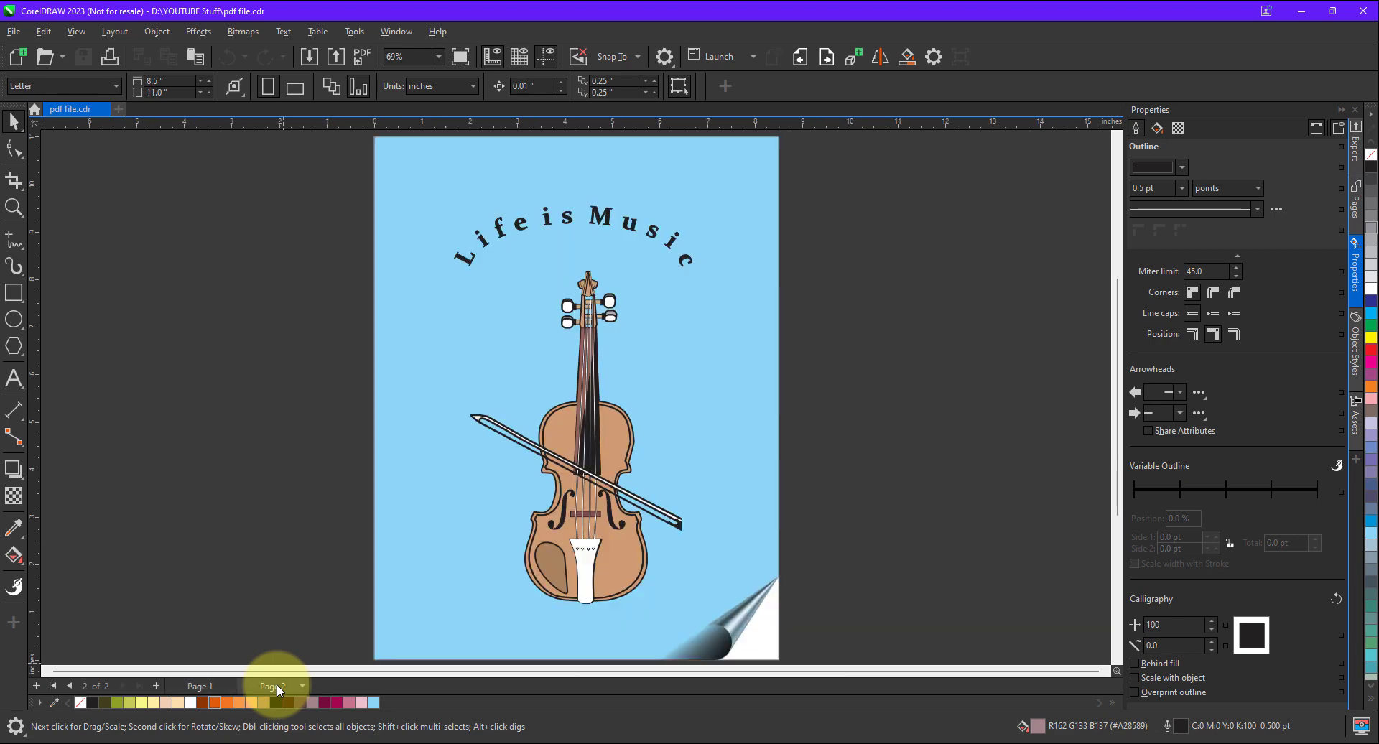
{"action": "left_click", "coordinate": [208, 686]}
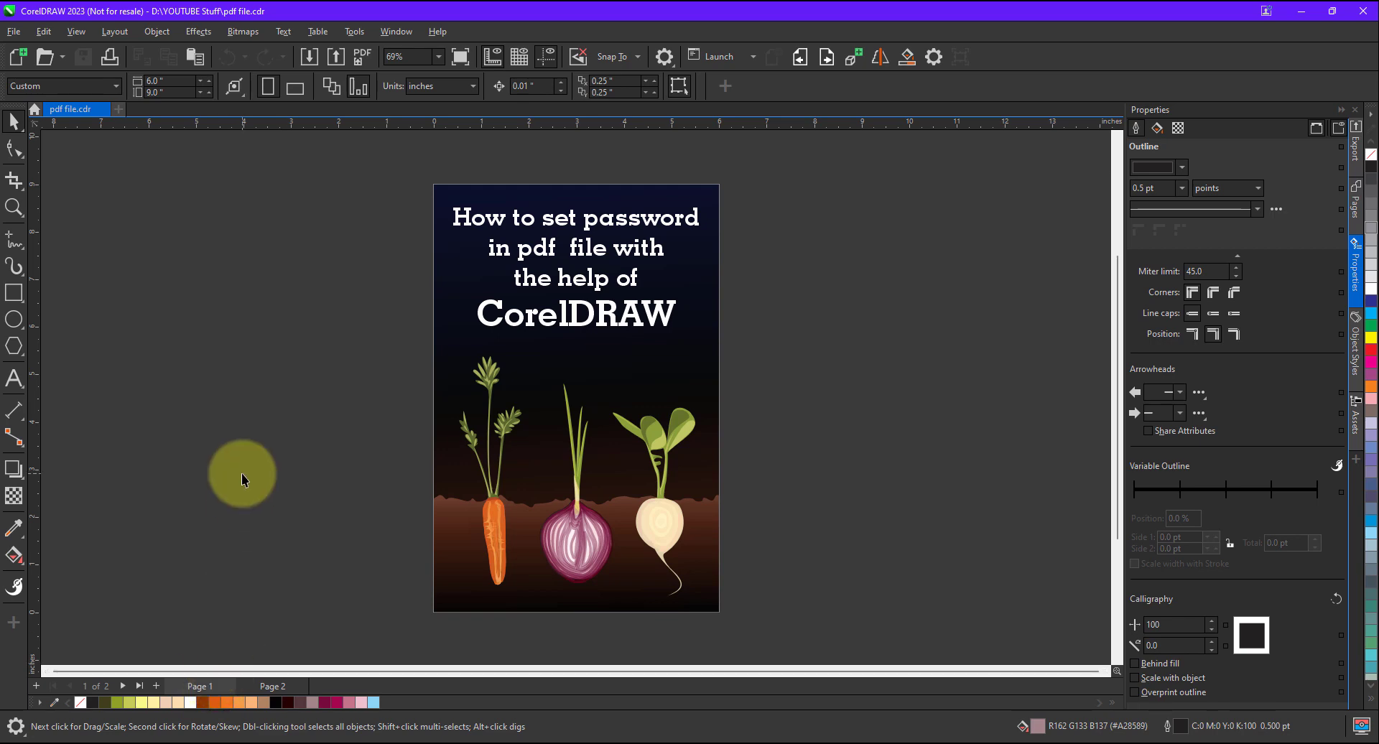
{"action": "left_click", "coordinate": [15, 31]}
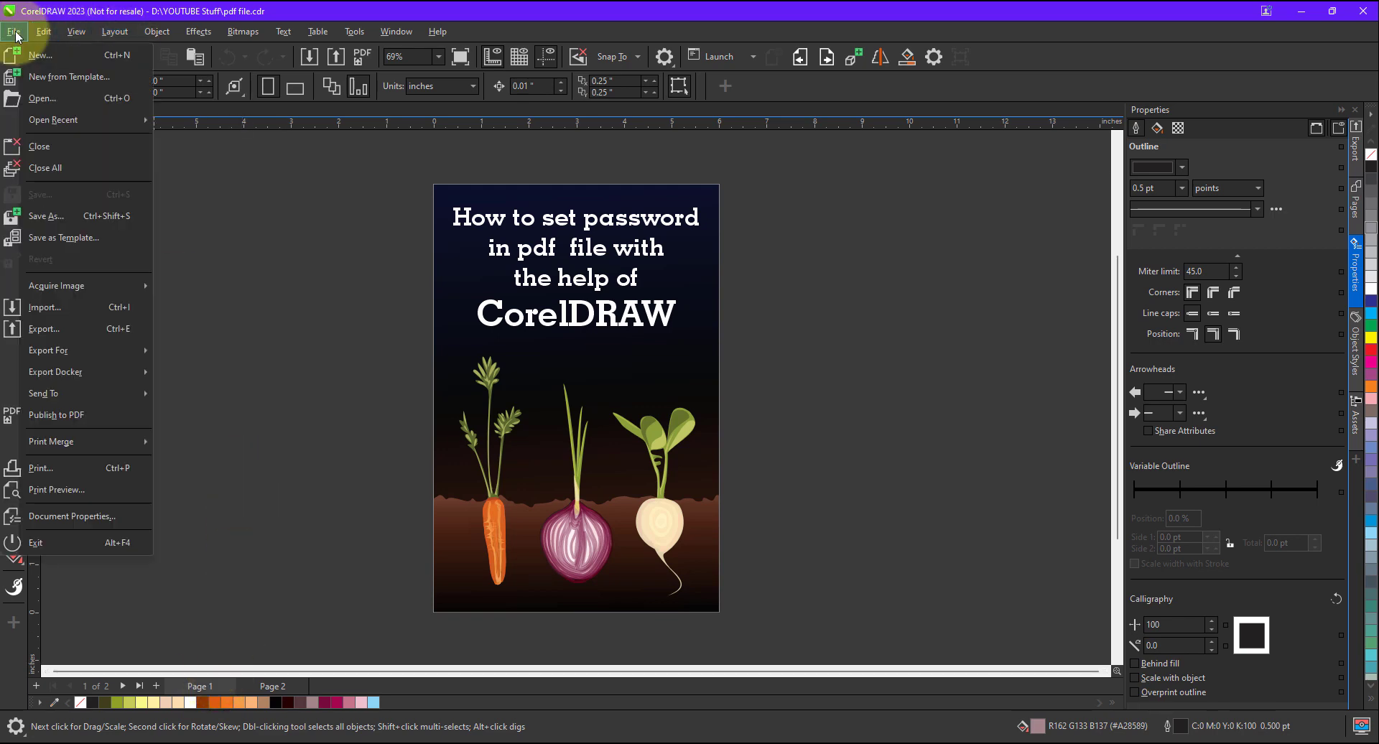
{"action": "left_click", "coordinate": [87, 417]}
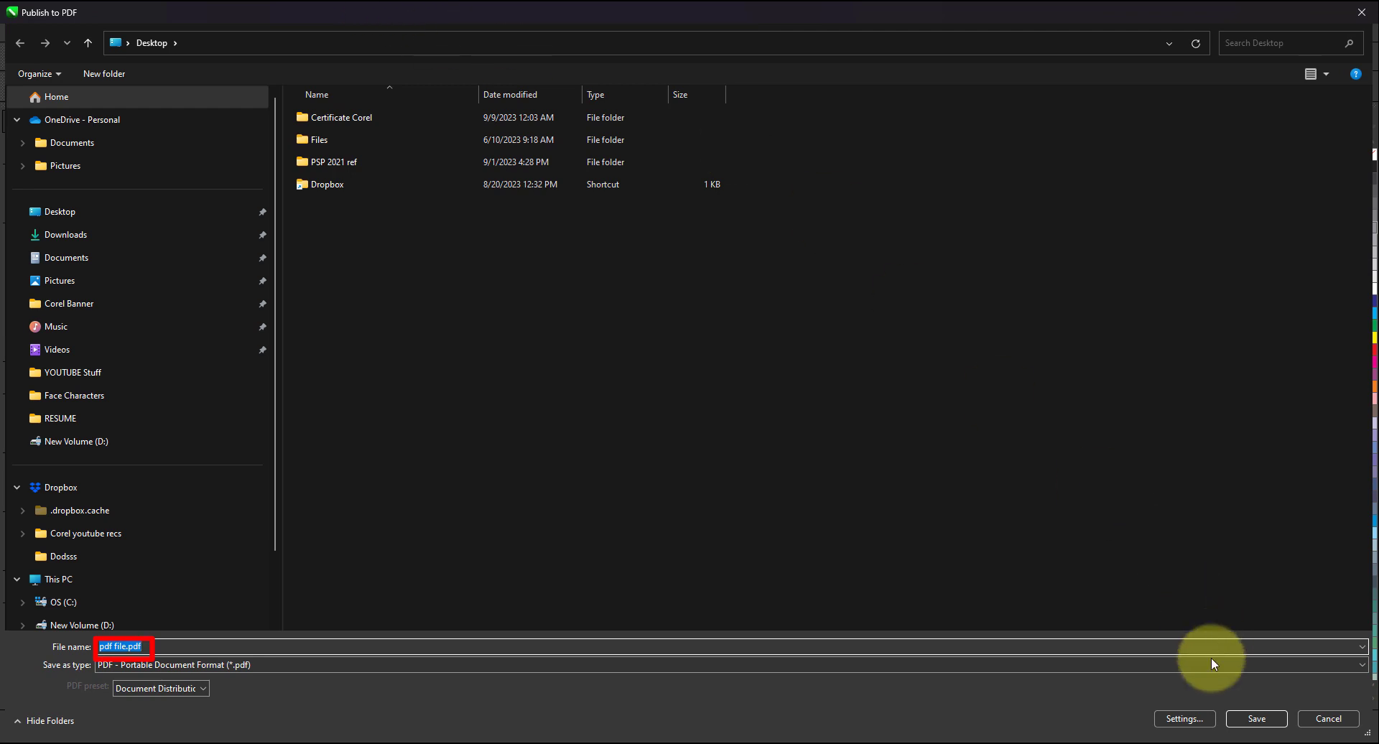
{"action": "left_click", "coordinate": [1182, 719]}
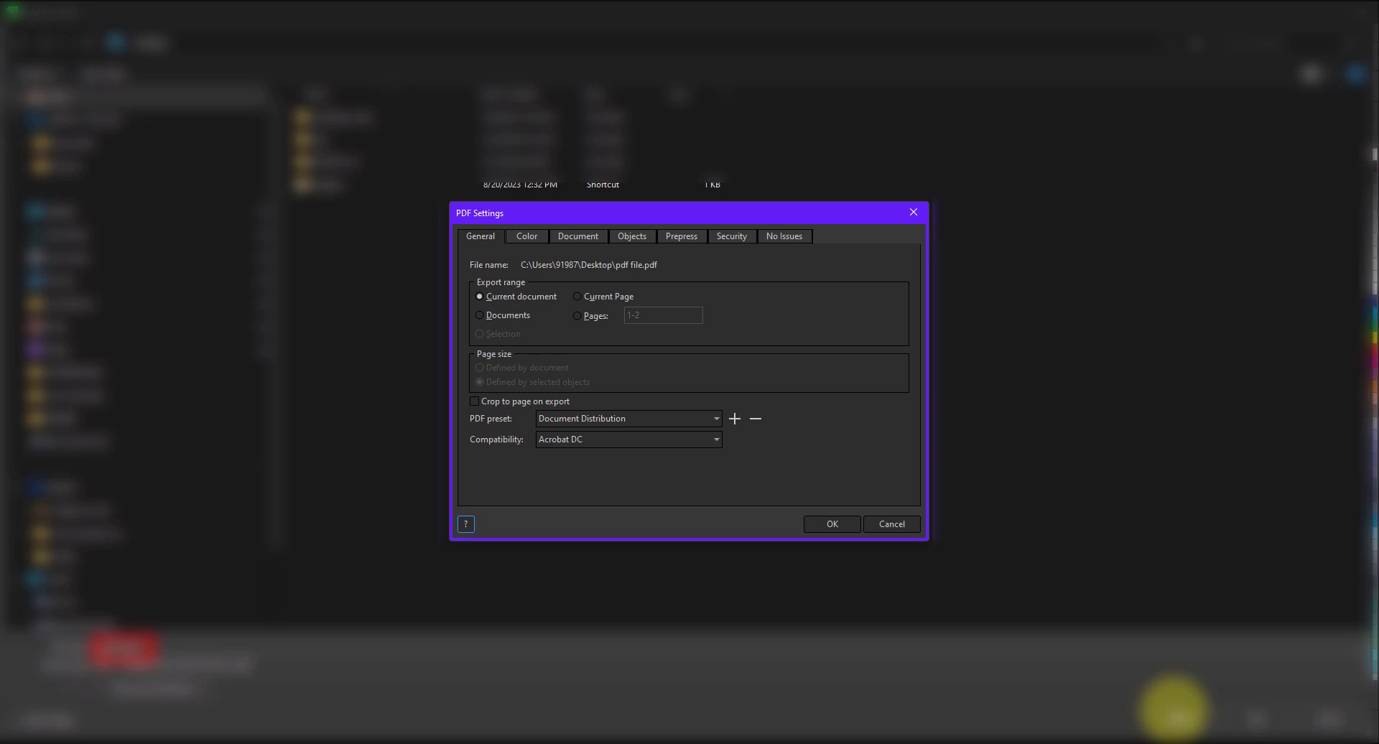
{"action": "left_click", "coordinate": [733, 237]}
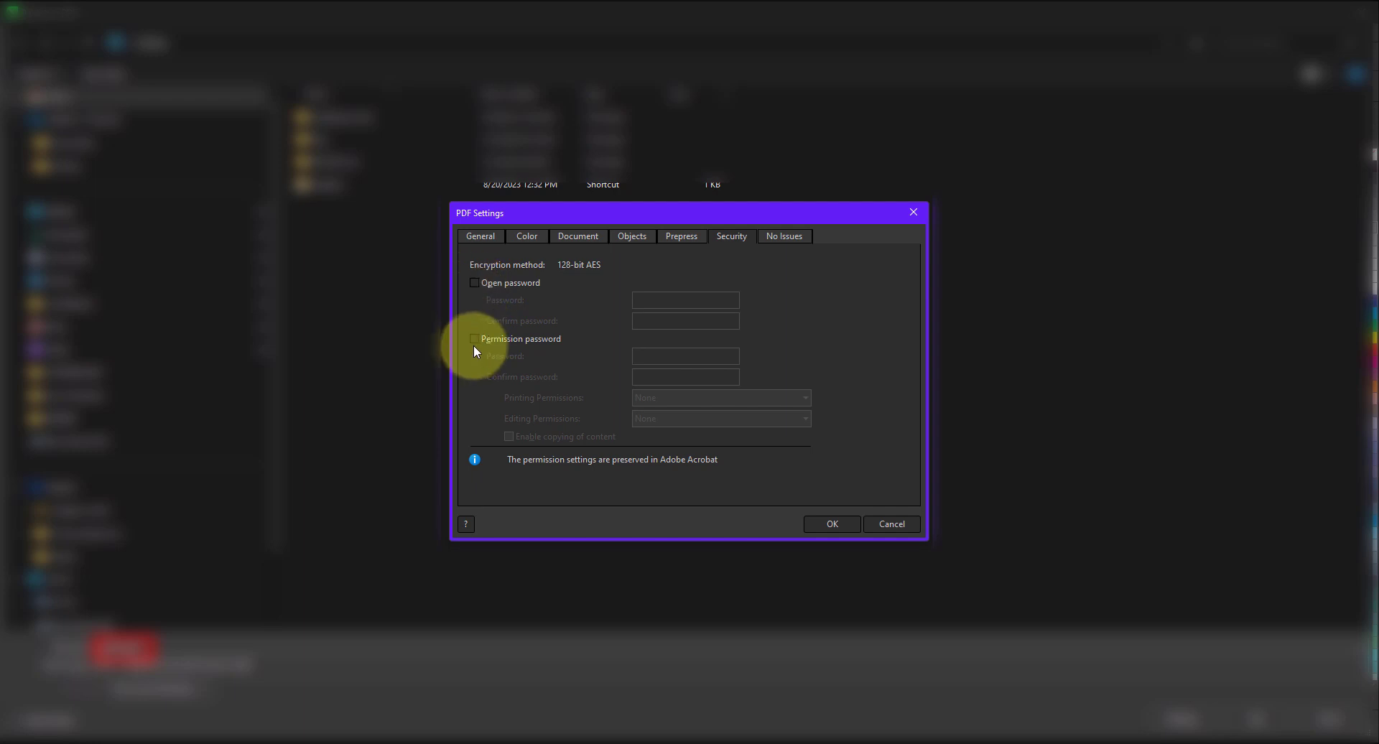
{"action": "left_click", "coordinate": [474, 283]}
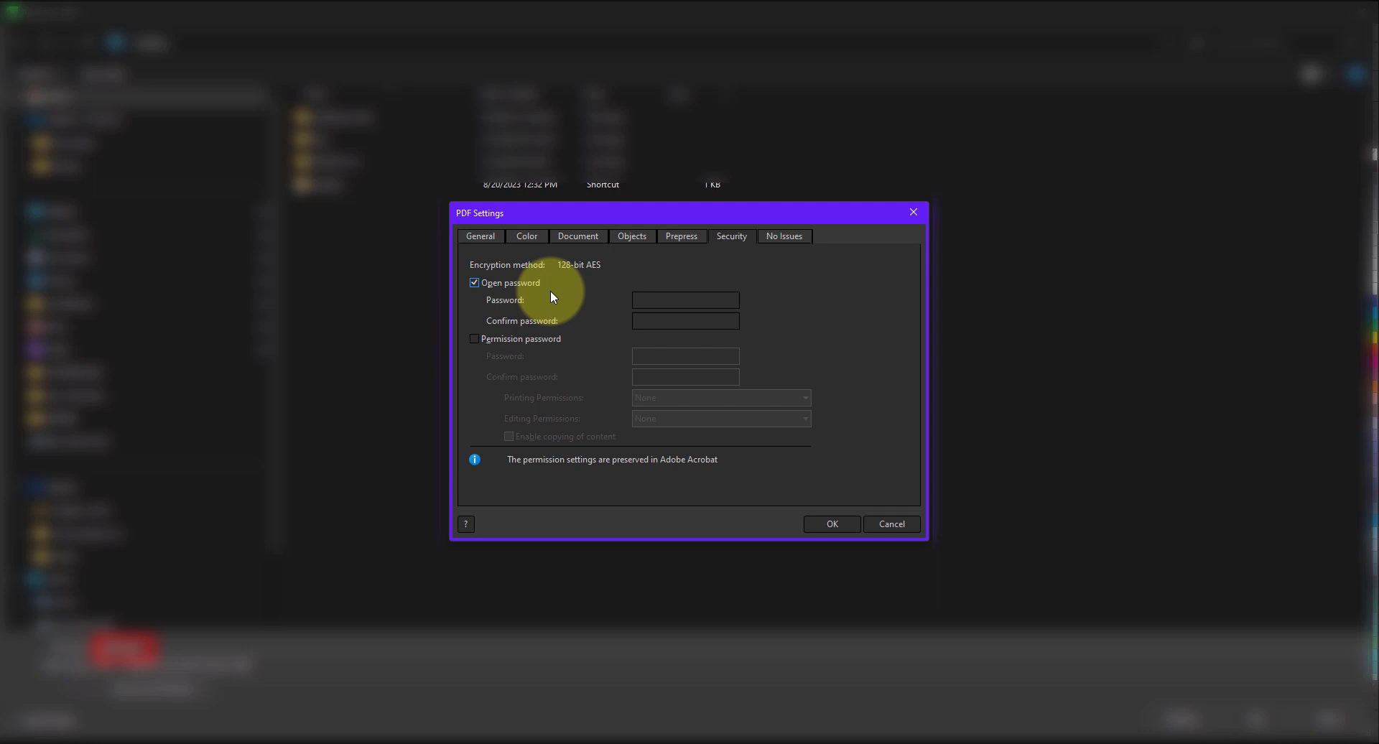
{"action": "left_click", "coordinate": [674, 299]}
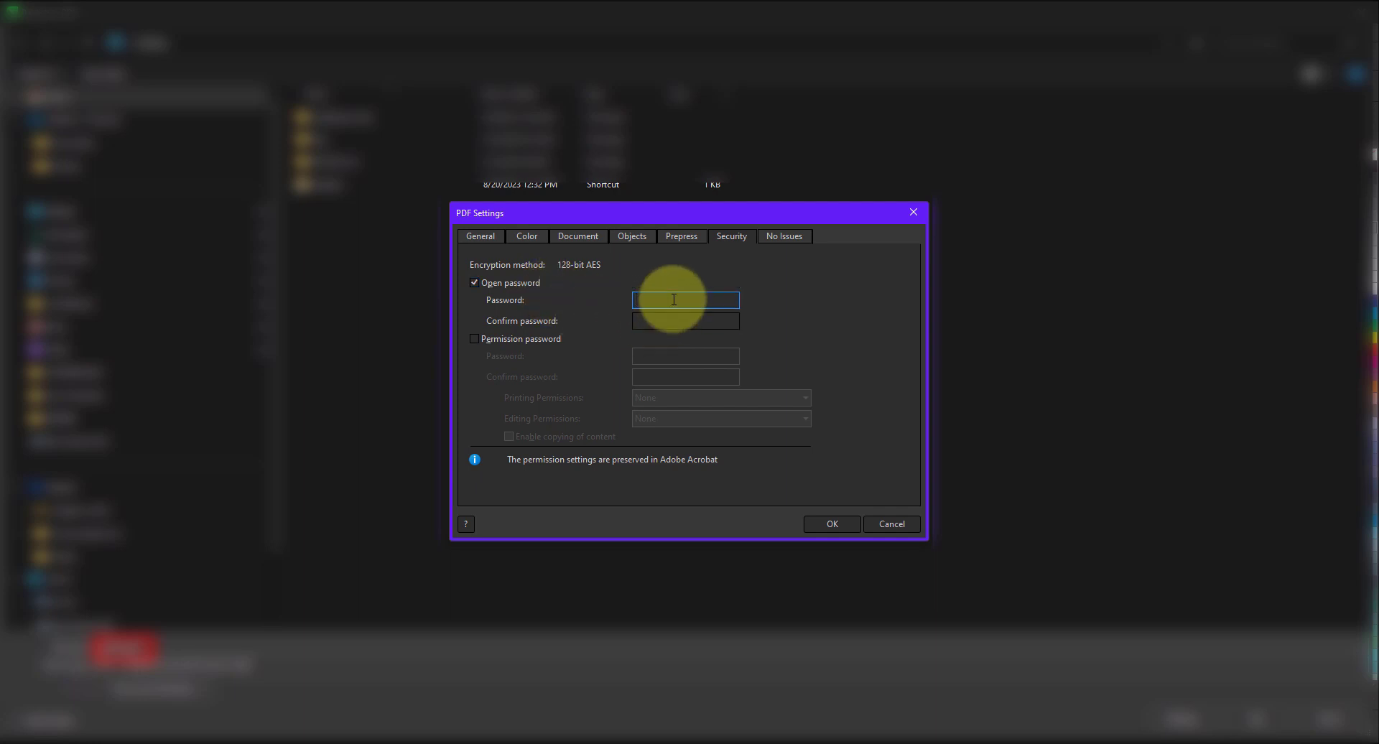
{"action": "left_click", "coordinate": [667, 322]}
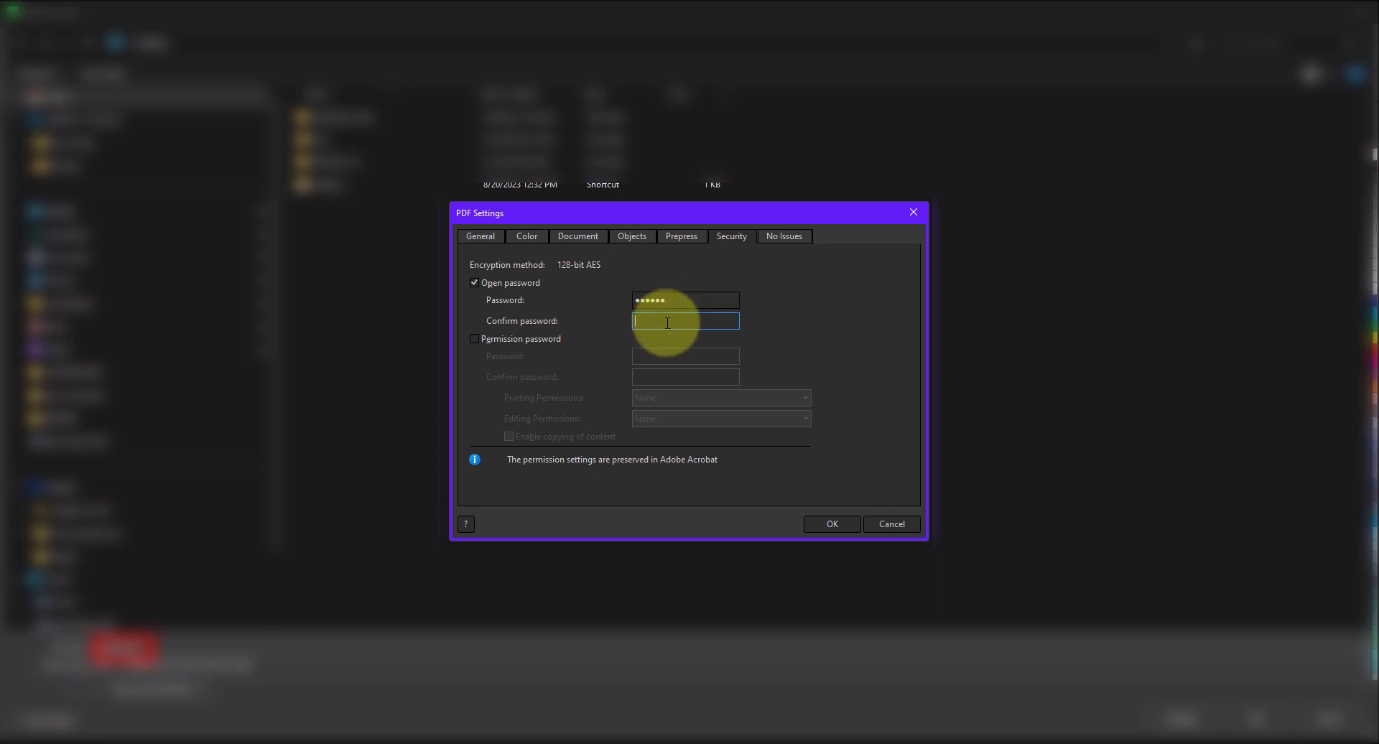
Turn on a permissions password, leaving printing and editing permissions at None
{"action": "left_click", "coordinate": [475, 339]}
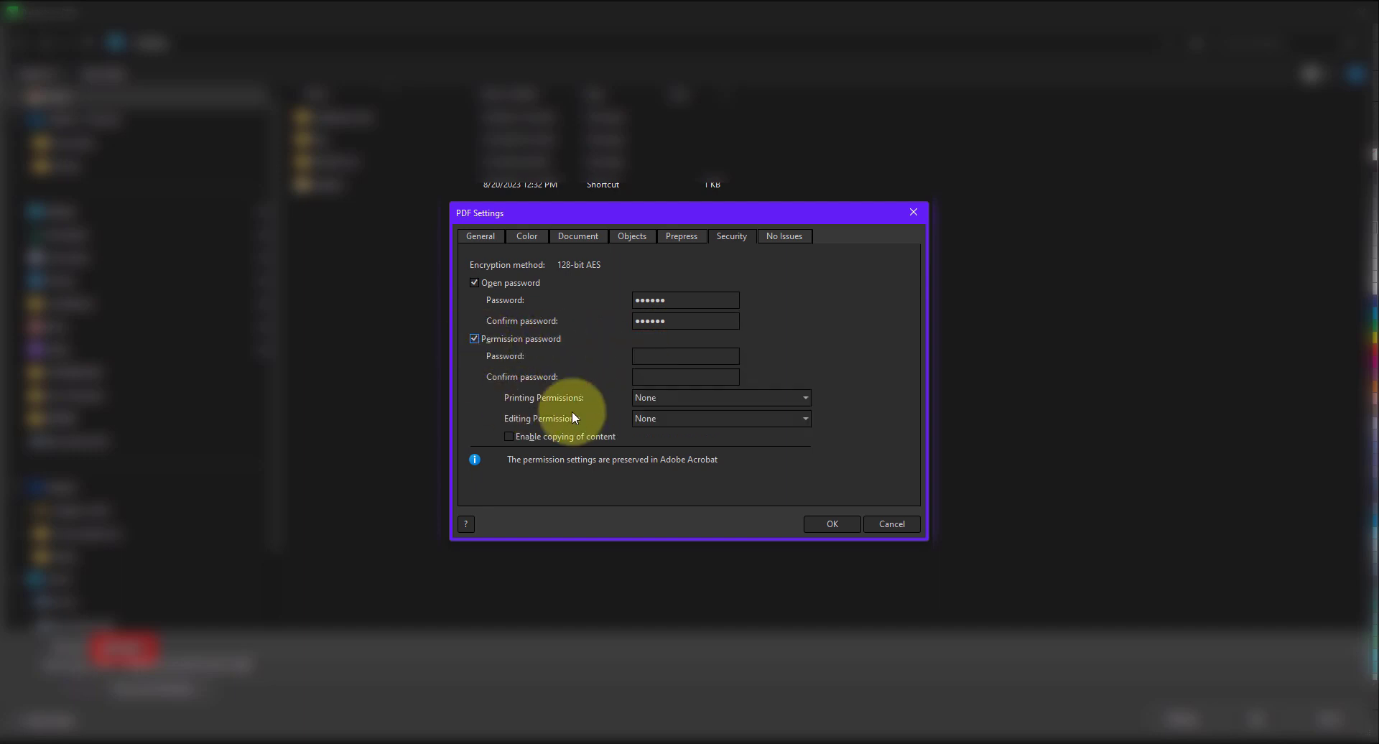
{"action": "left_click", "coordinate": [648, 398]}
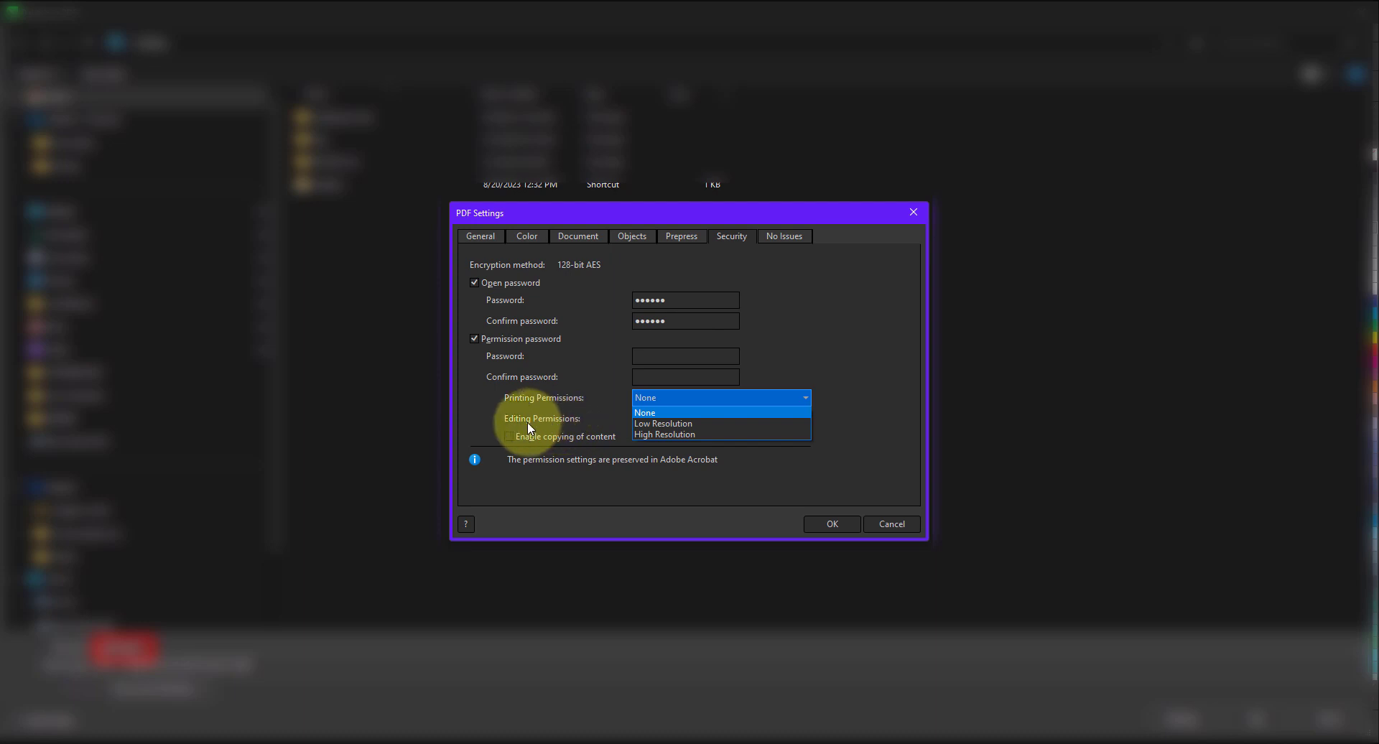
{"action": "left_click", "coordinate": [646, 399]}
{"action": "left_click", "coordinate": [642, 419]}
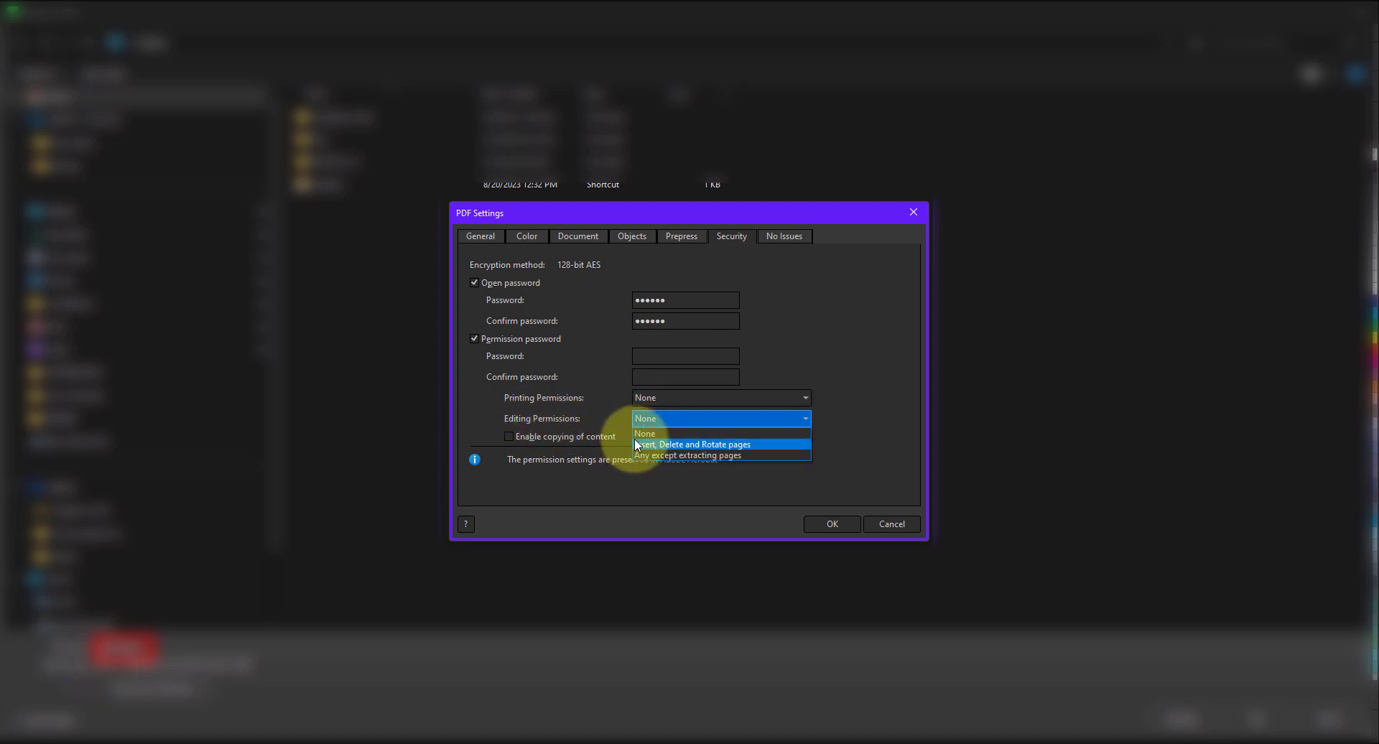
{"action": "left_click", "coordinate": [644, 430]}
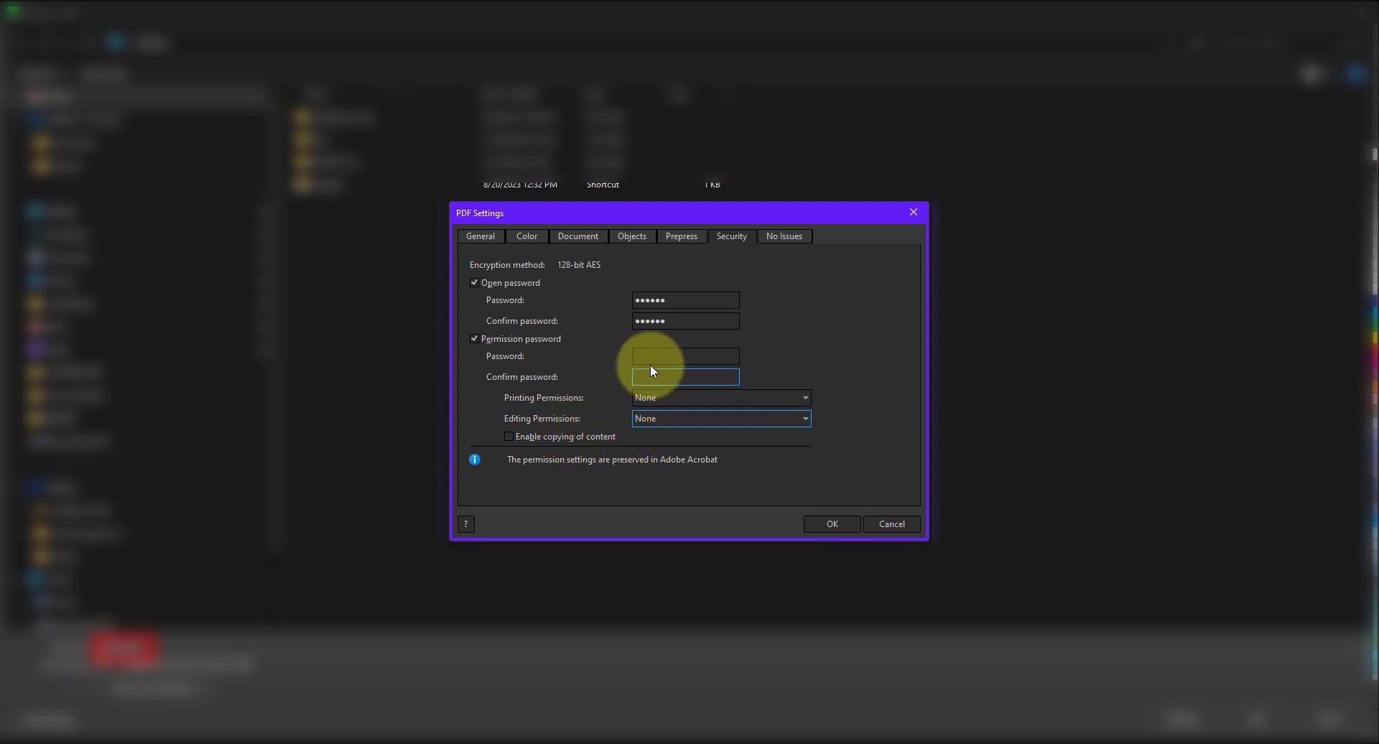
{"action": "left_click", "coordinate": [707, 357]}
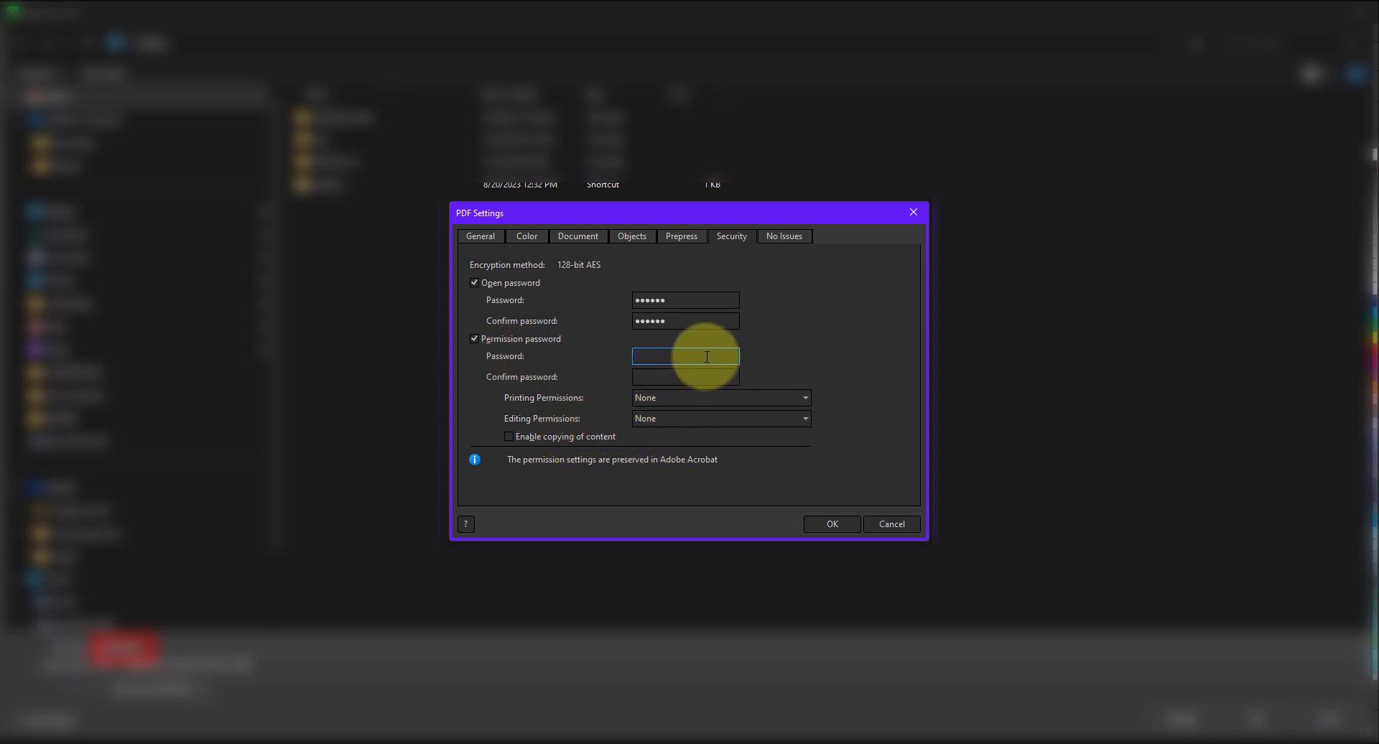
{"action": "left_click", "coordinate": [696, 373]}
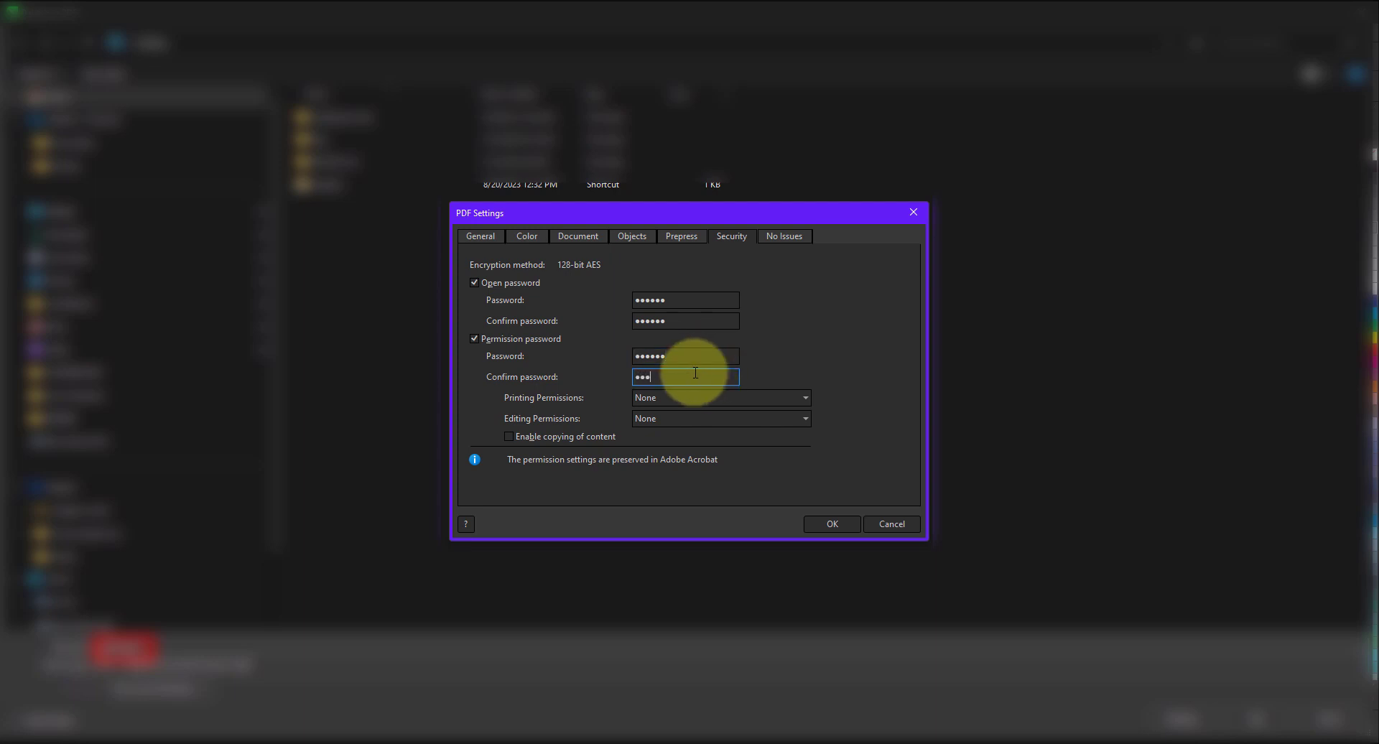
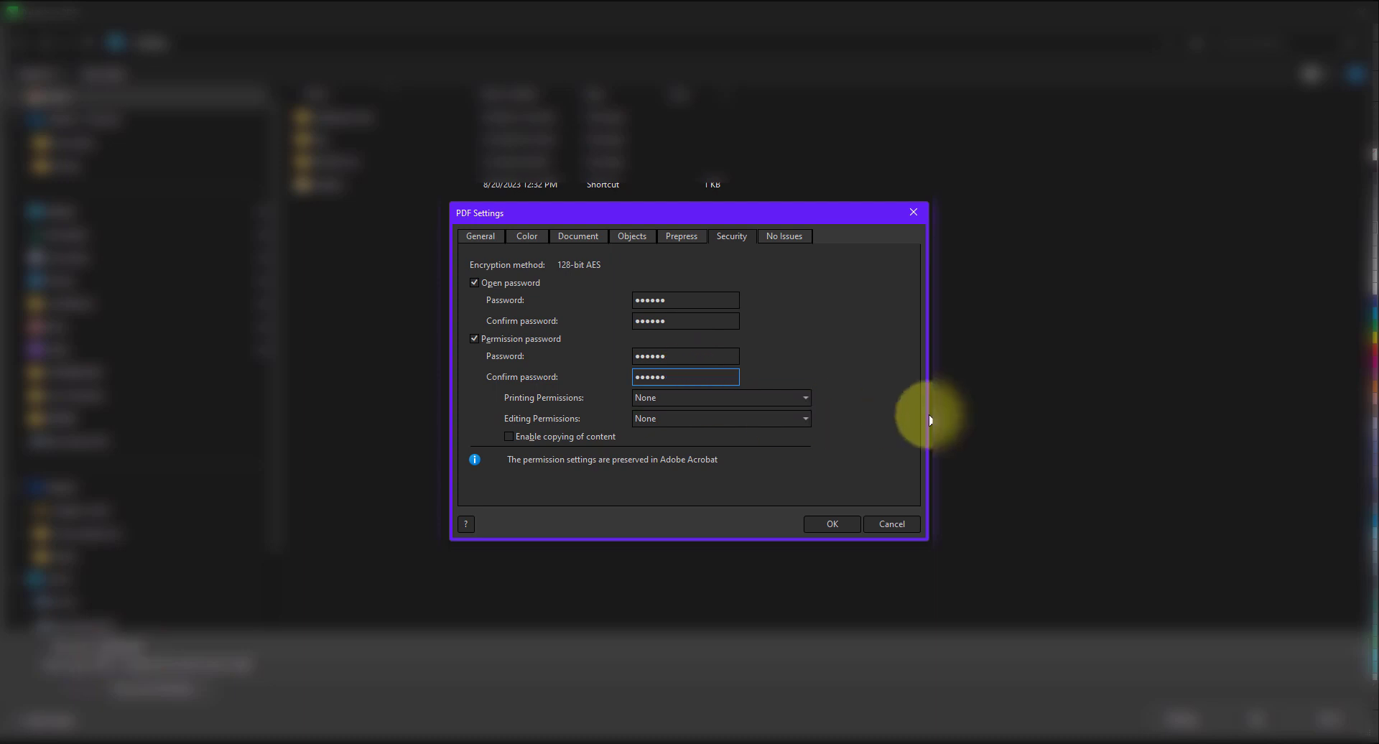
Accept the security settings and save pdf file.pdf to the Desktop
{"action": "left_click", "coordinate": [822, 524]}
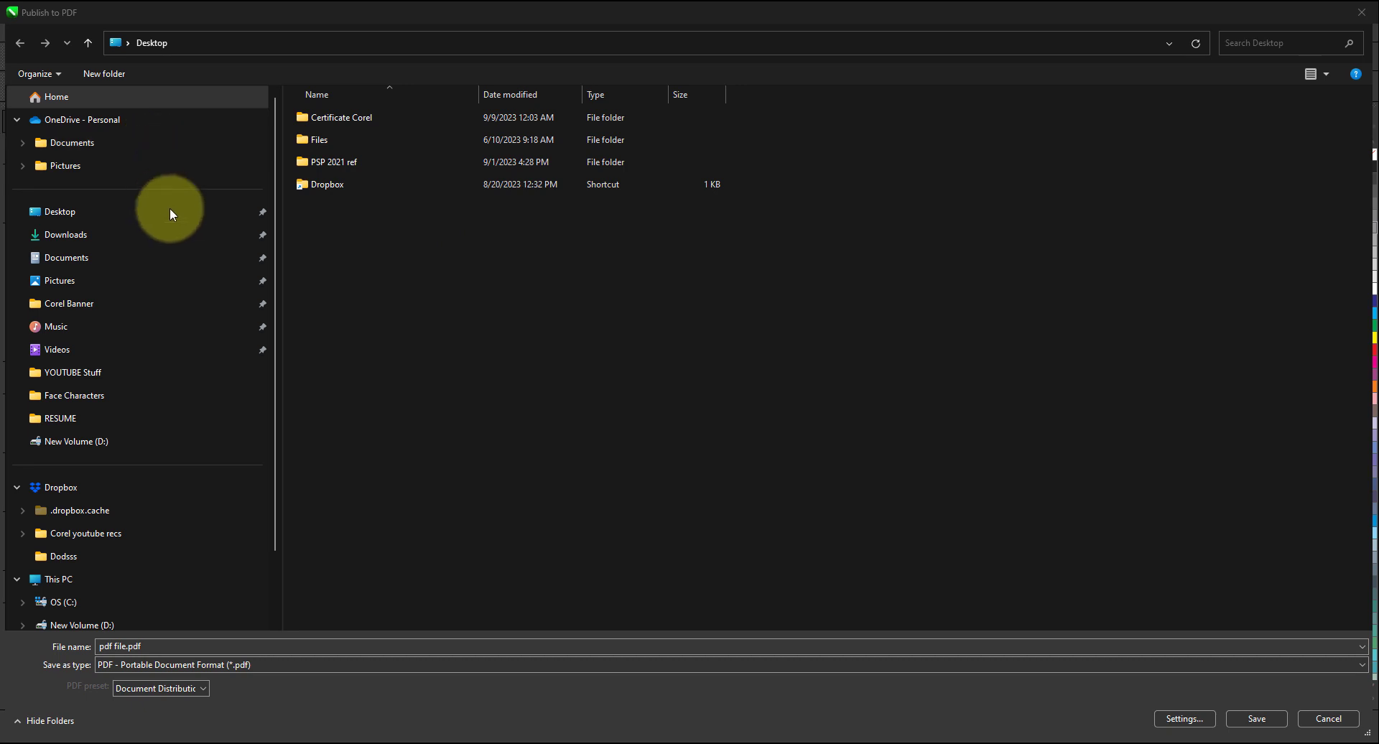
{"action": "left_click", "coordinate": [89, 214]}
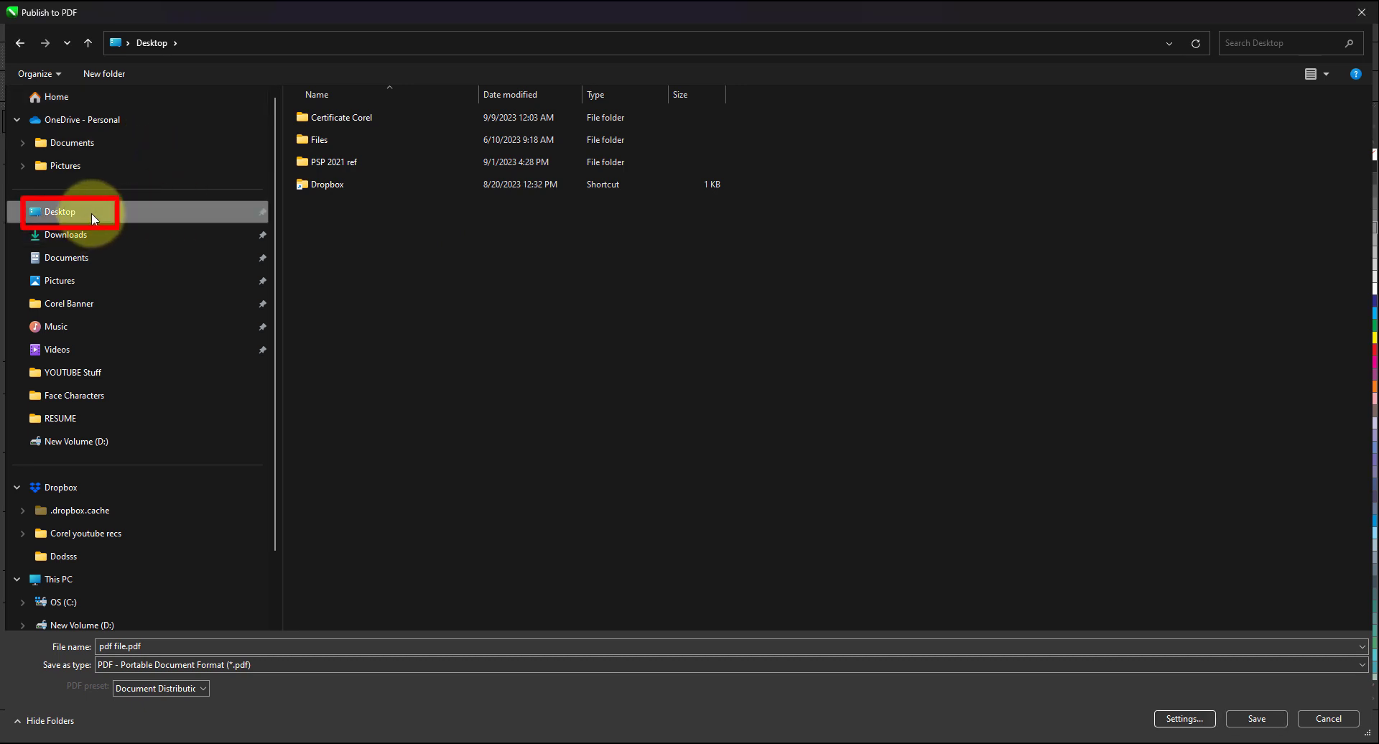
{"action": "left_click", "coordinate": [1247, 720]}
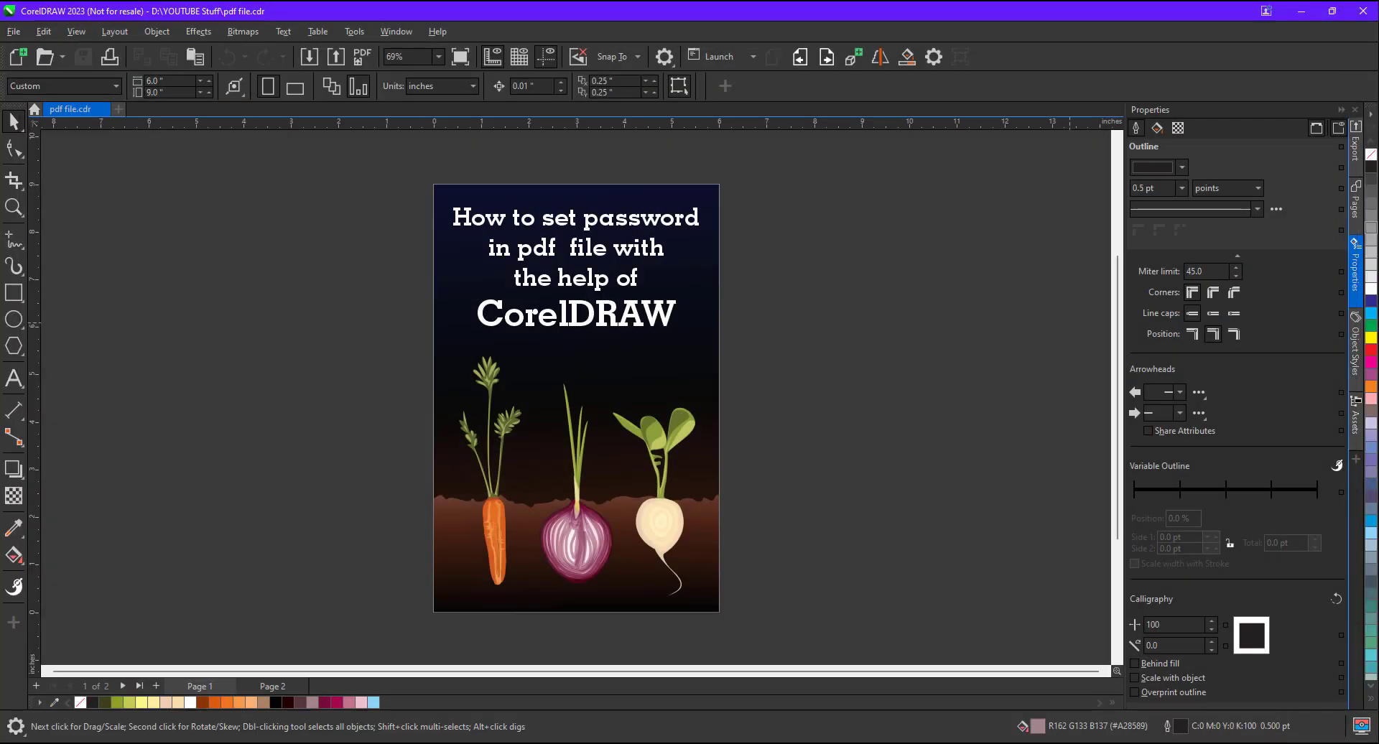
Minimize CorelDRAW and open pdf file.pdf from the desktop, supplying its open password
{"action": "left_click", "coordinate": [1302, 11]}
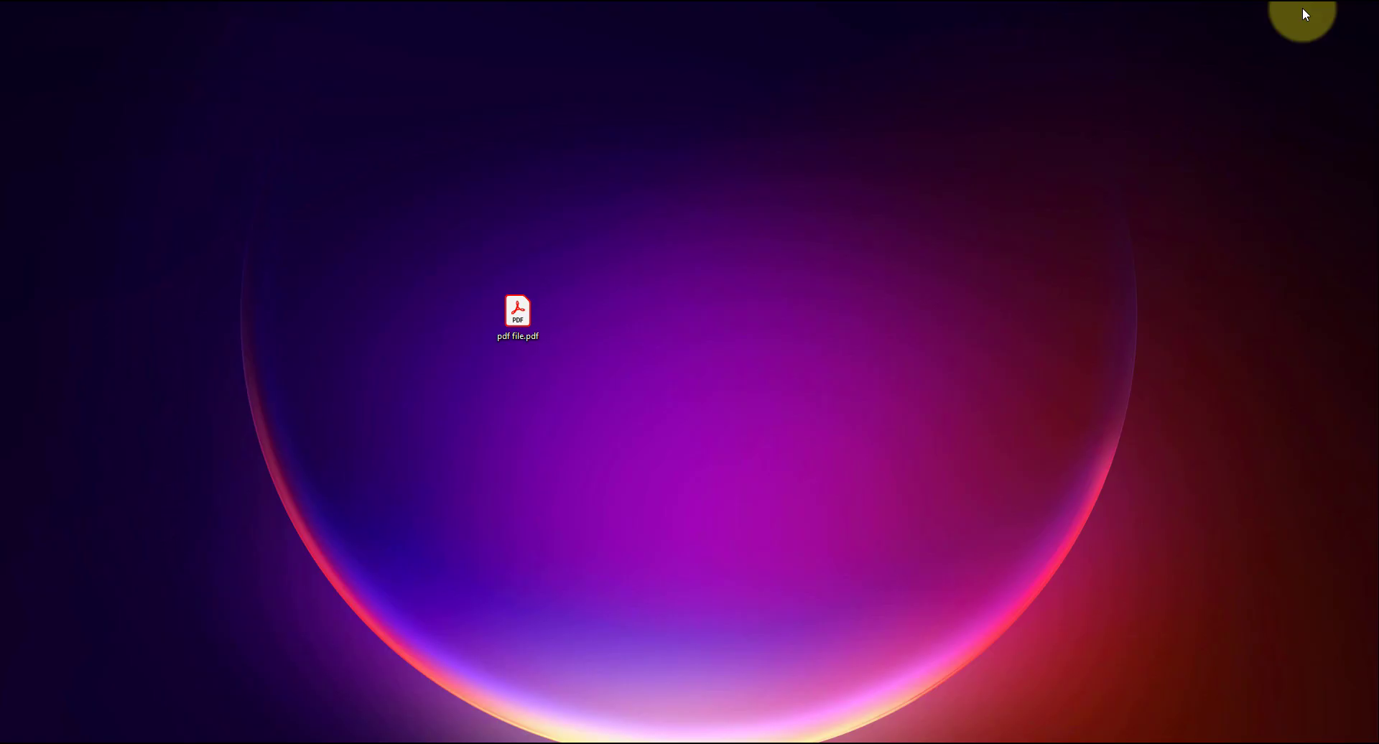
{"action": "left_click_drag", "start_coordinate": [514, 327], "coordinate": [622, 331]}
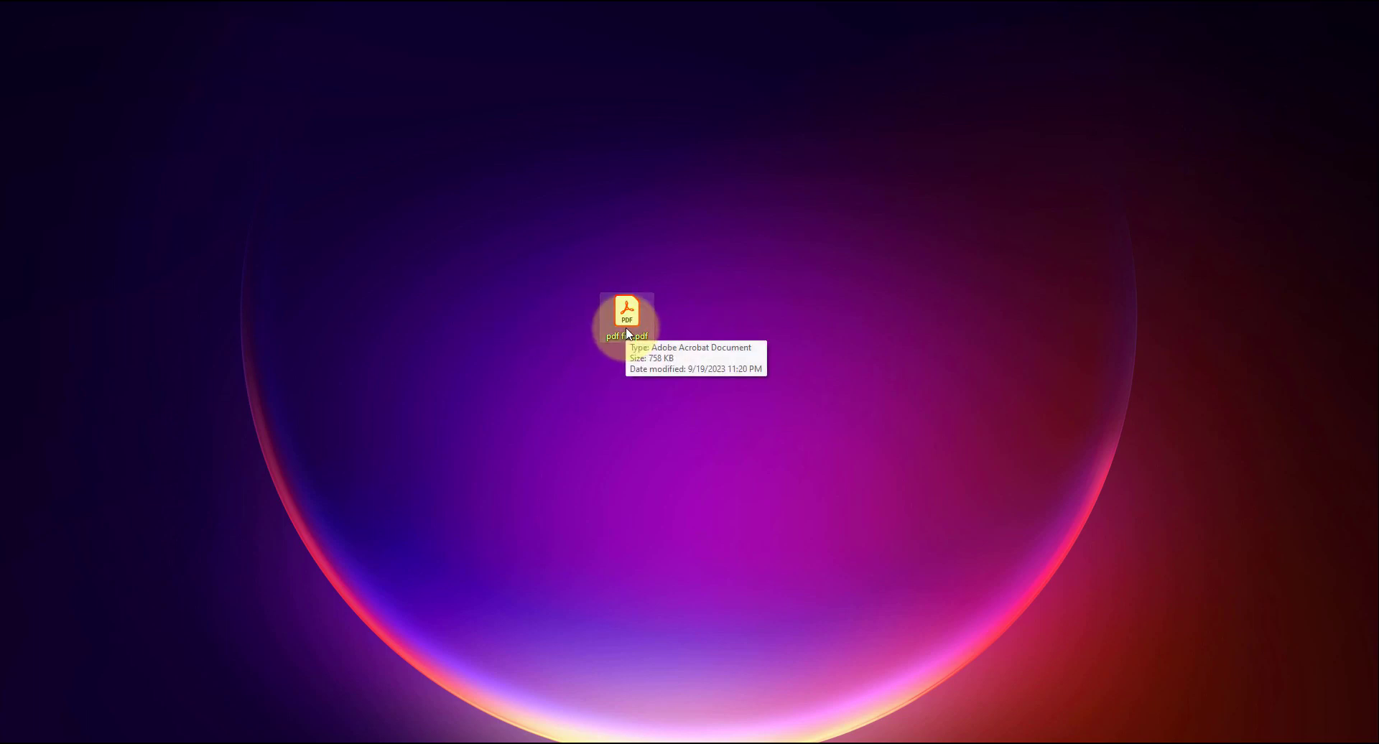
{"action": "left_click", "coordinate": [1, 322]}
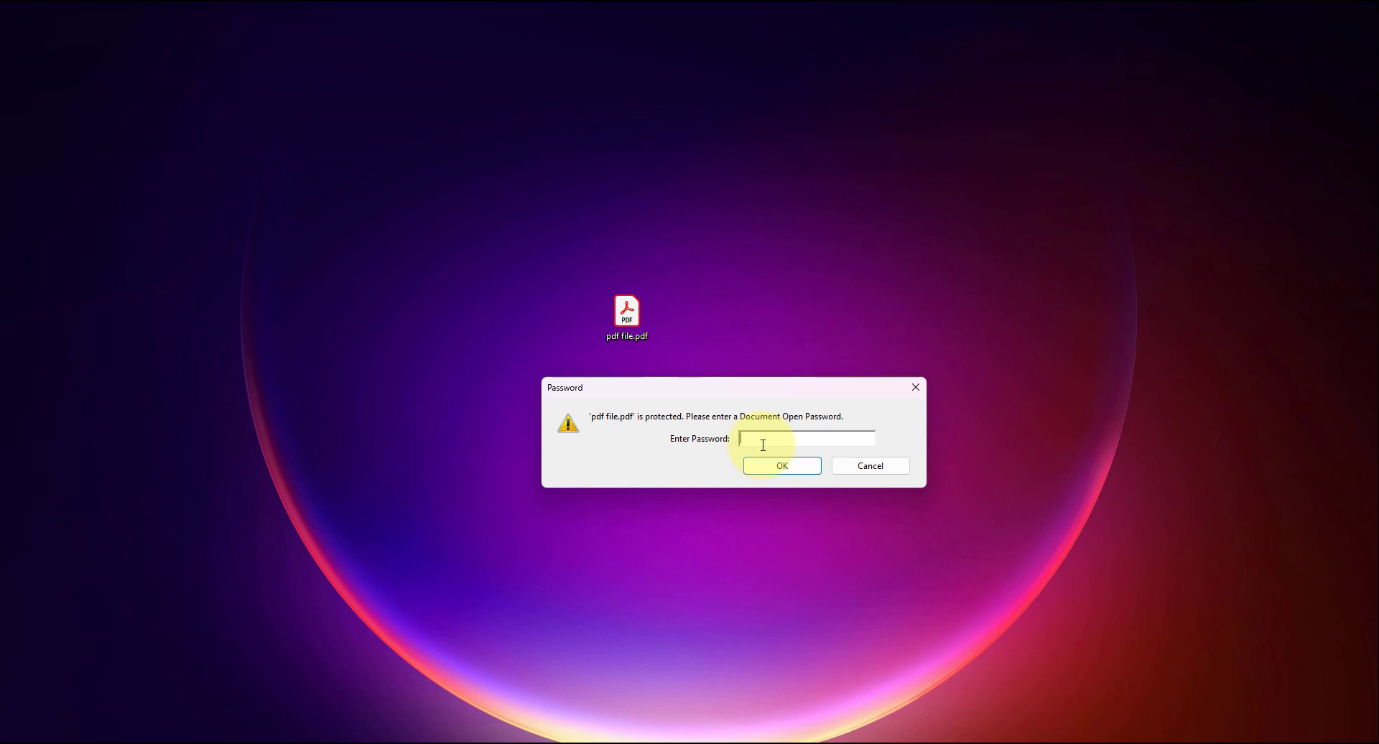
{"action": "left_click", "coordinate": [781, 468]}
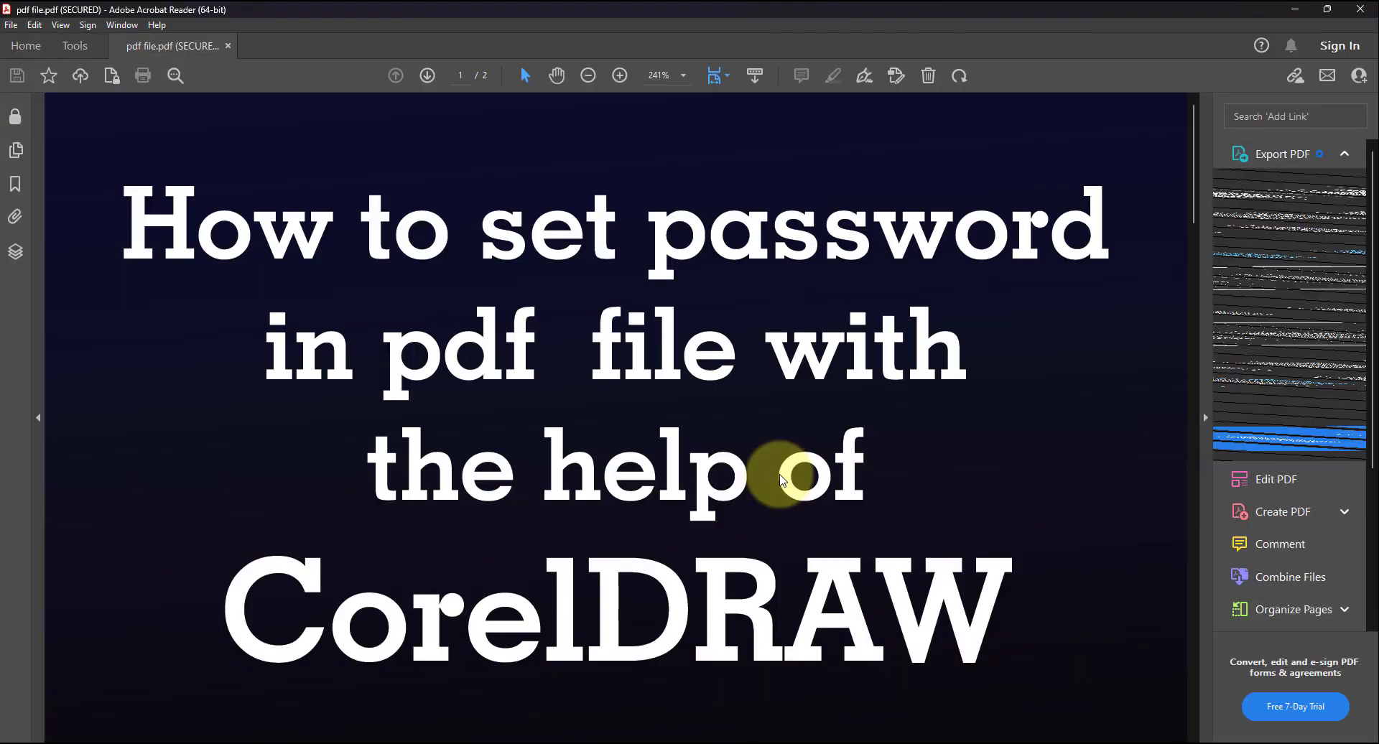
Zoom out twice to 100%, scroll down to page 2, then back to the cover
{"action": "left_click", "coordinate": [591, 76]}
{"action": "left_click", "coordinate": [590, 76]}
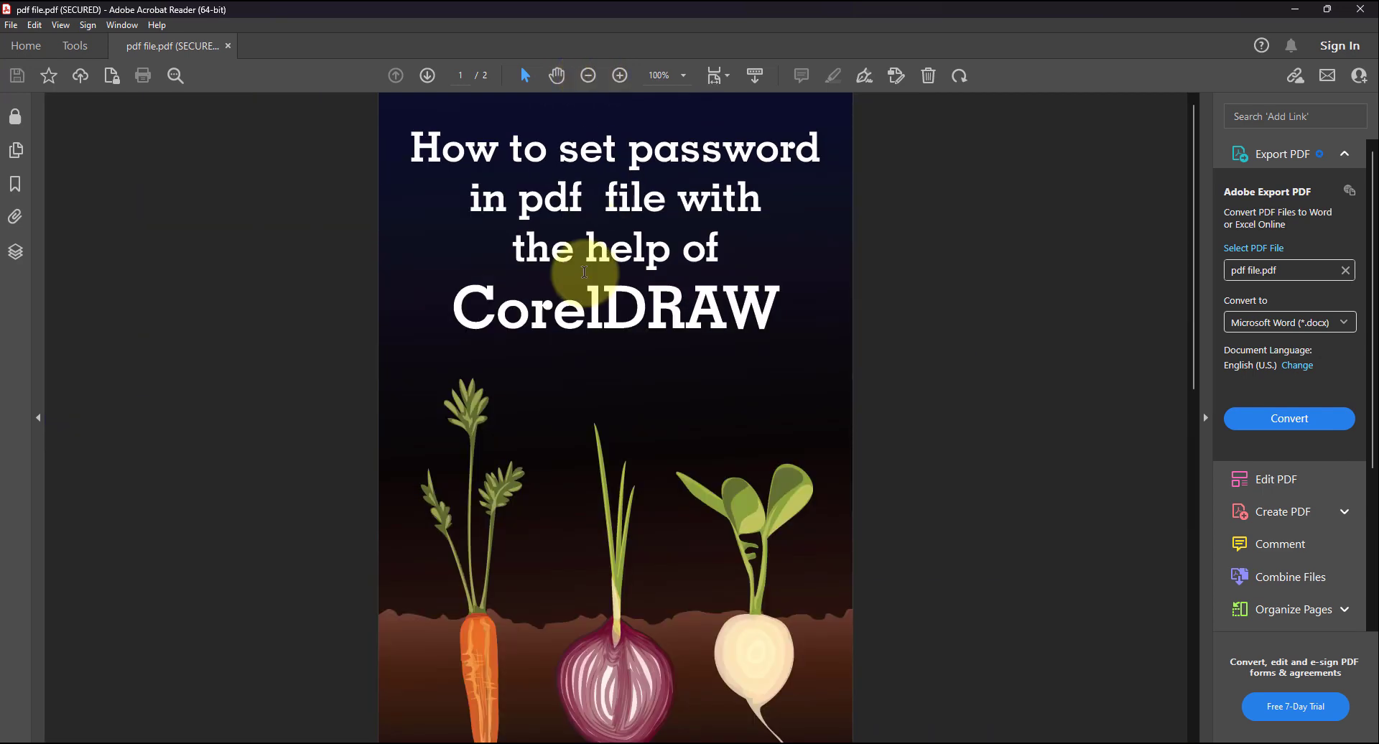
{"action": "scroll", "coordinate": [584, 280], "scroll_direction": "down", "scroll_amount": 2}
{"action": "scroll", "coordinate": [586, 284], "scroll_direction": "down", "scroll_amount": 3}
{"action": "scroll", "coordinate": [586, 284], "scroll_direction": "down", "scroll_amount": 3}
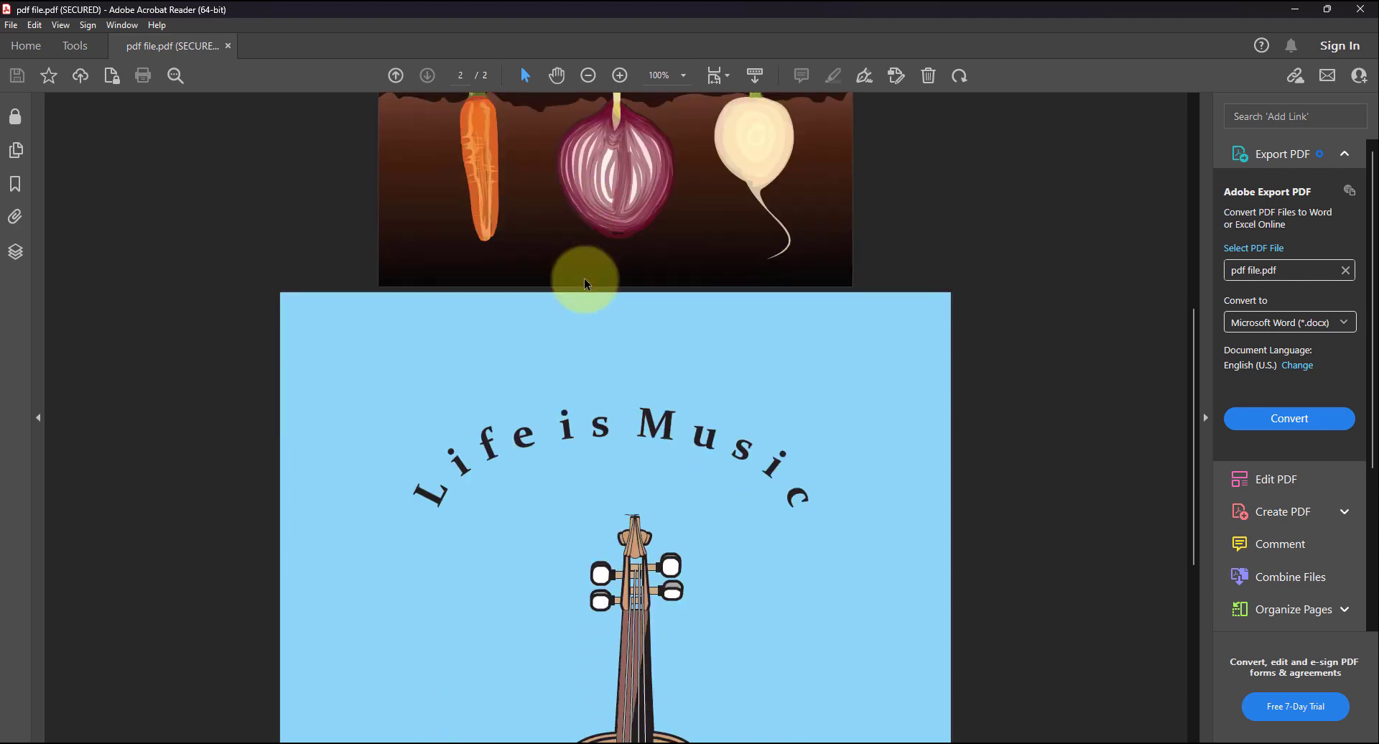
{"action": "scroll", "coordinate": [585, 282], "scroll_direction": "down", "scroll_amount": 3}
{"action": "scroll", "coordinate": [584, 280], "scroll_direction": "down", "scroll_amount": 1}
{"action": "scroll", "coordinate": [585, 279], "scroll_direction": "down", "scroll_amount": 2}
{"action": "scroll", "coordinate": [585, 279], "scroll_direction": "up", "scroll_amount": 3}
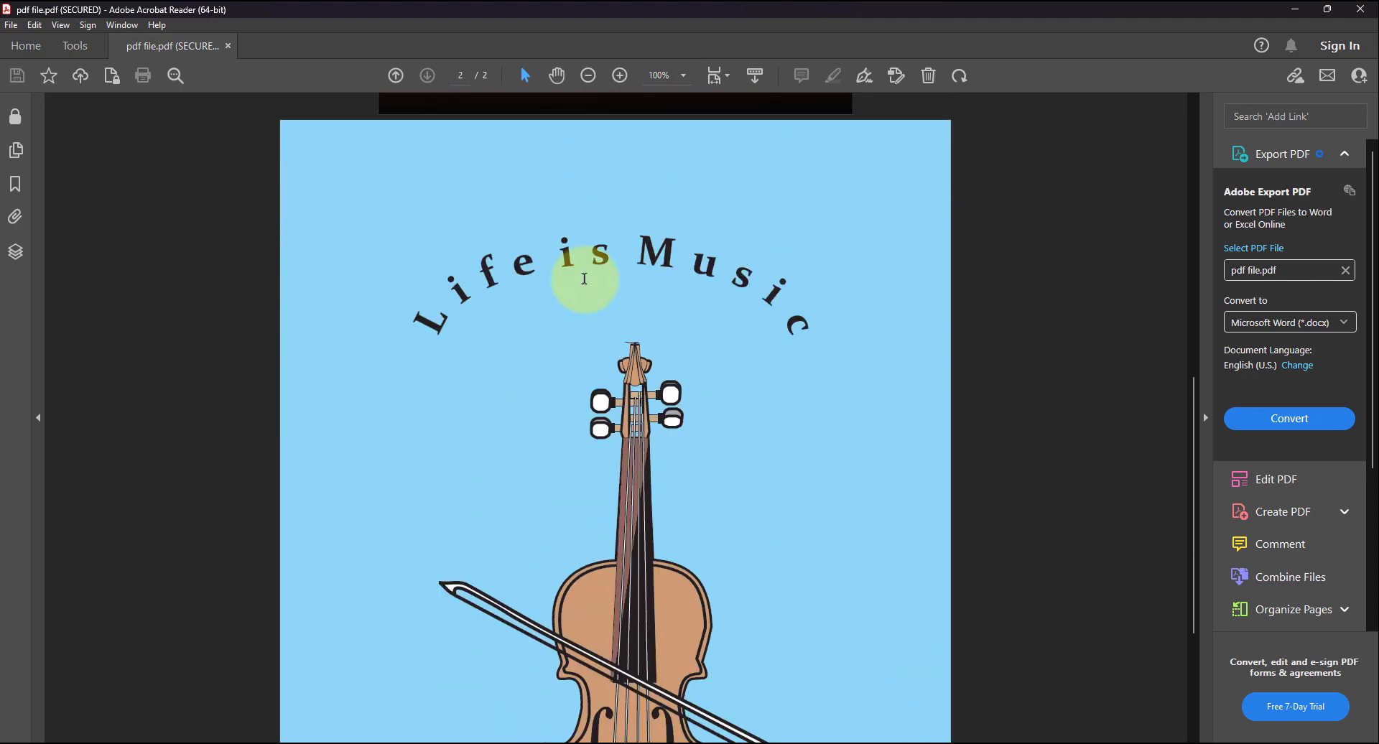
{"action": "scroll", "coordinate": [584, 279], "scroll_direction": "up", "scroll_amount": 4}
{"action": "scroll", "coordinate": [585, 279], "scroll_direction": "up", "scroll_amount": 2}
{"action": "scroll", "coordinate": [585, 279], "scroll_direction": "up", "scroll_amount": 2}
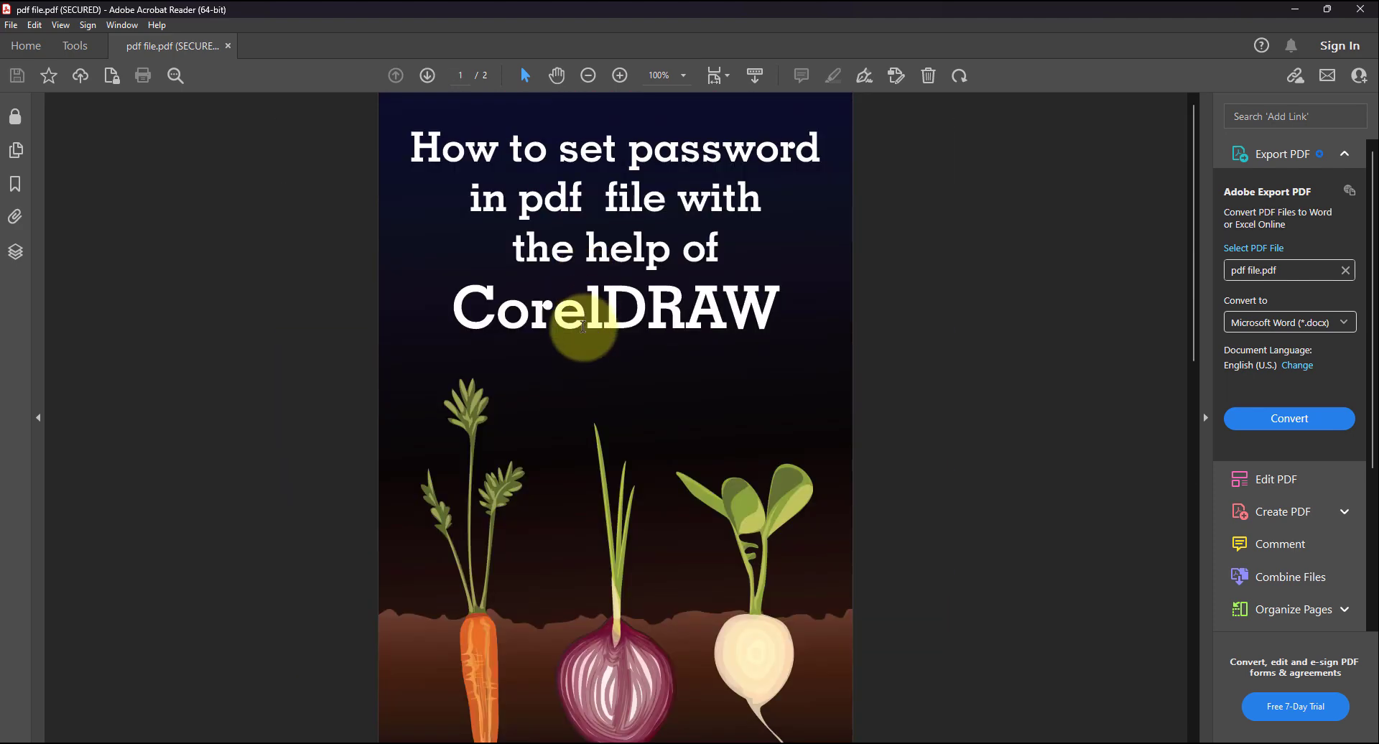
{"action": "left_click", "coordinate": [10, 27]}
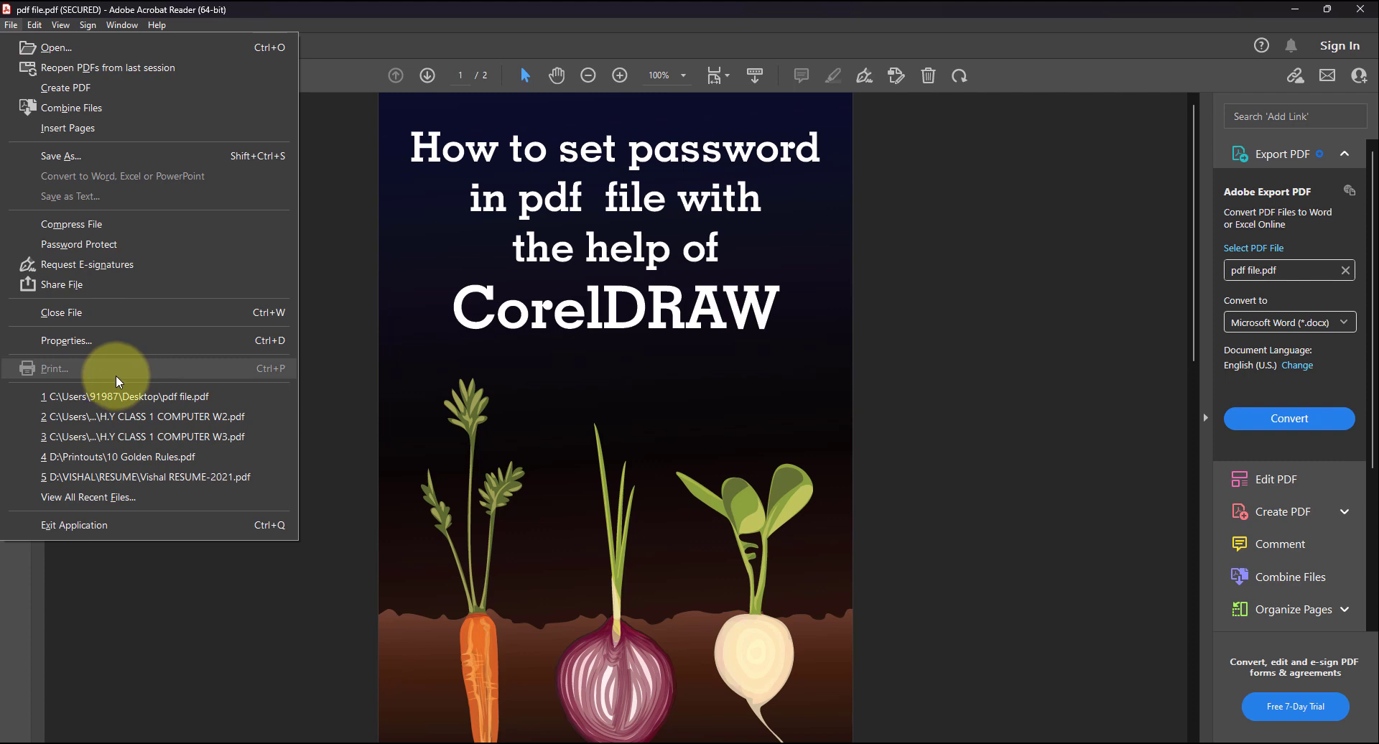
{"action": "left_click_drag", "start_coordinate": [467, 302], "coordinate": [772, 321]}
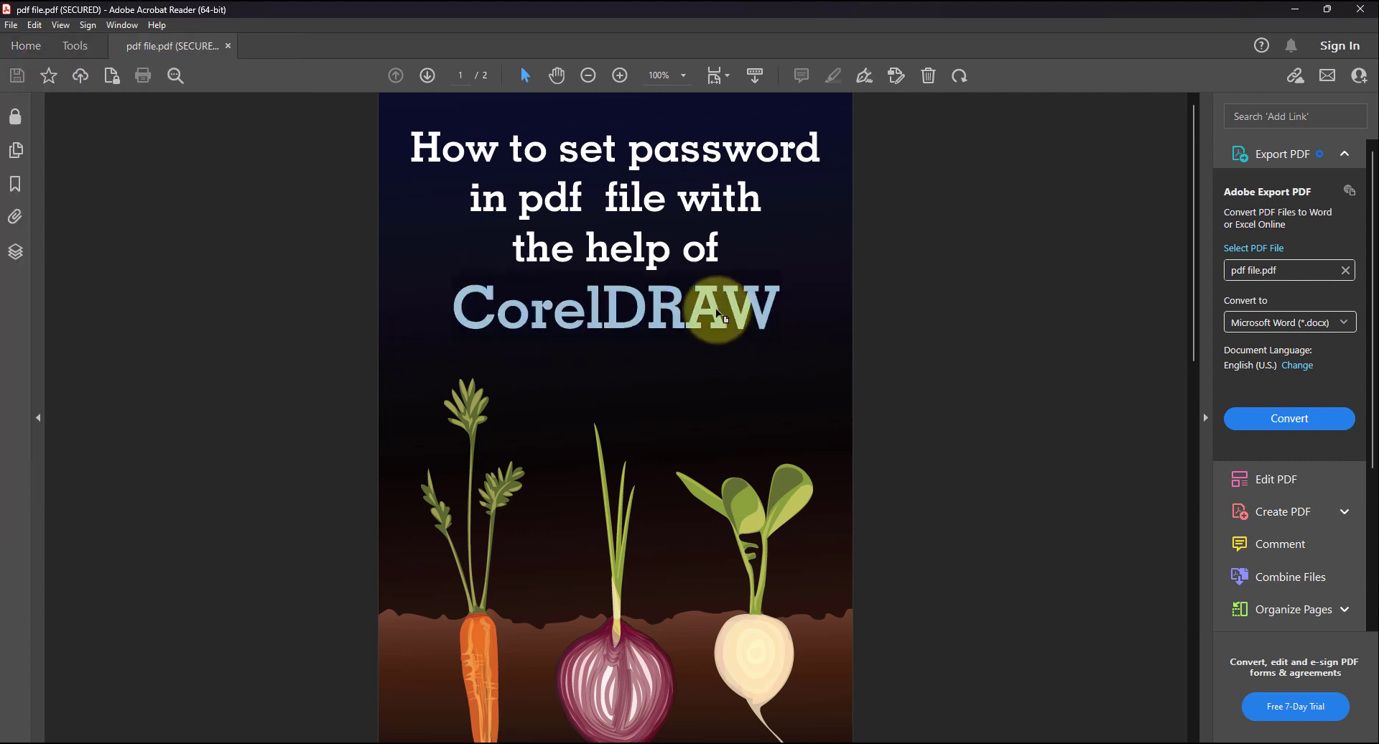
{"action": "right_click", "coordinate": [719, 315]}
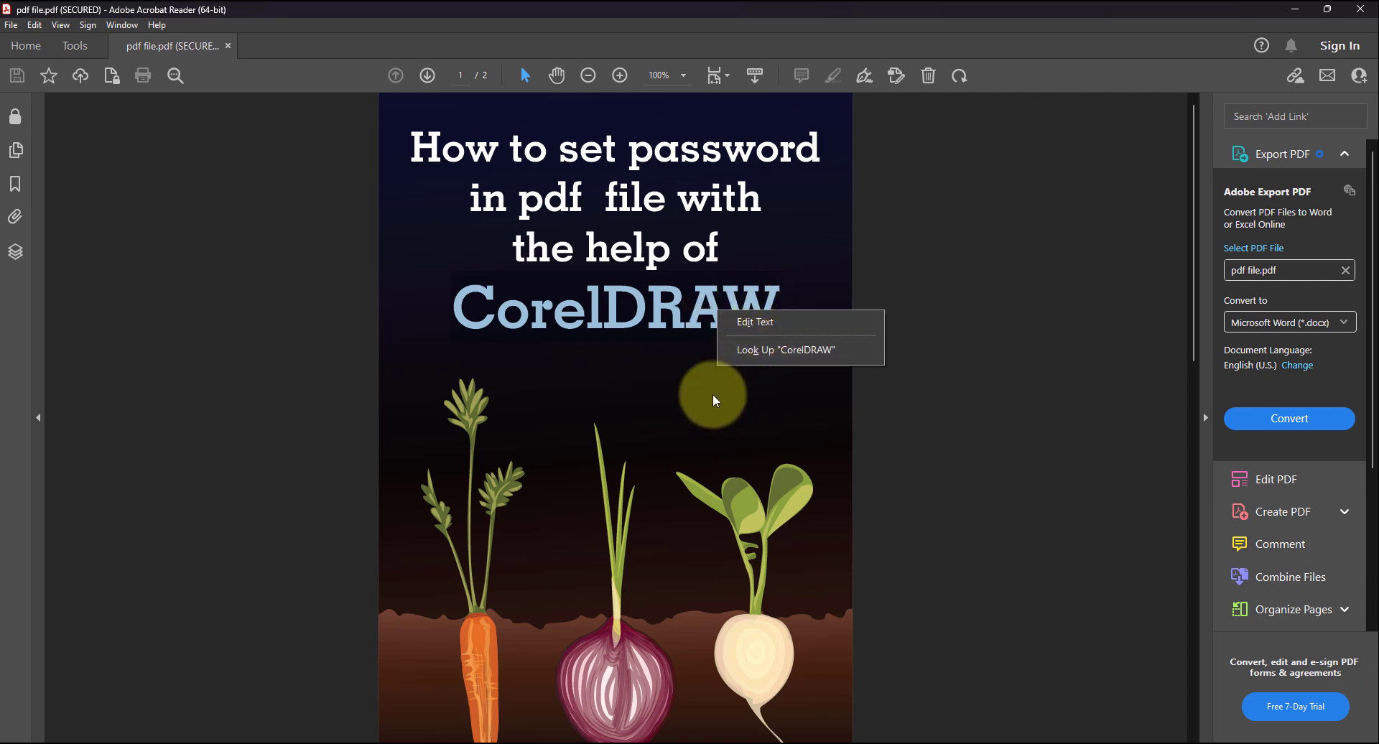
{"action": "left_click", "coordinate": [695, 407]}
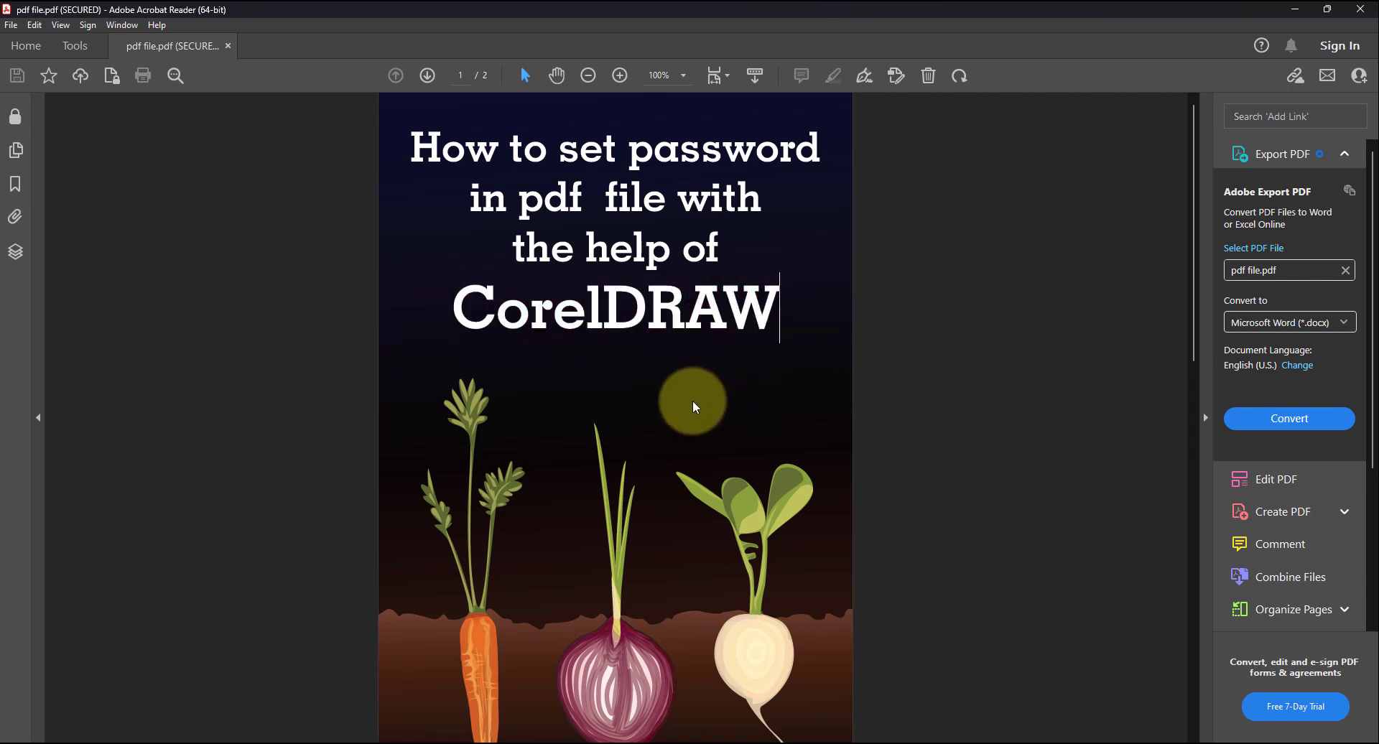